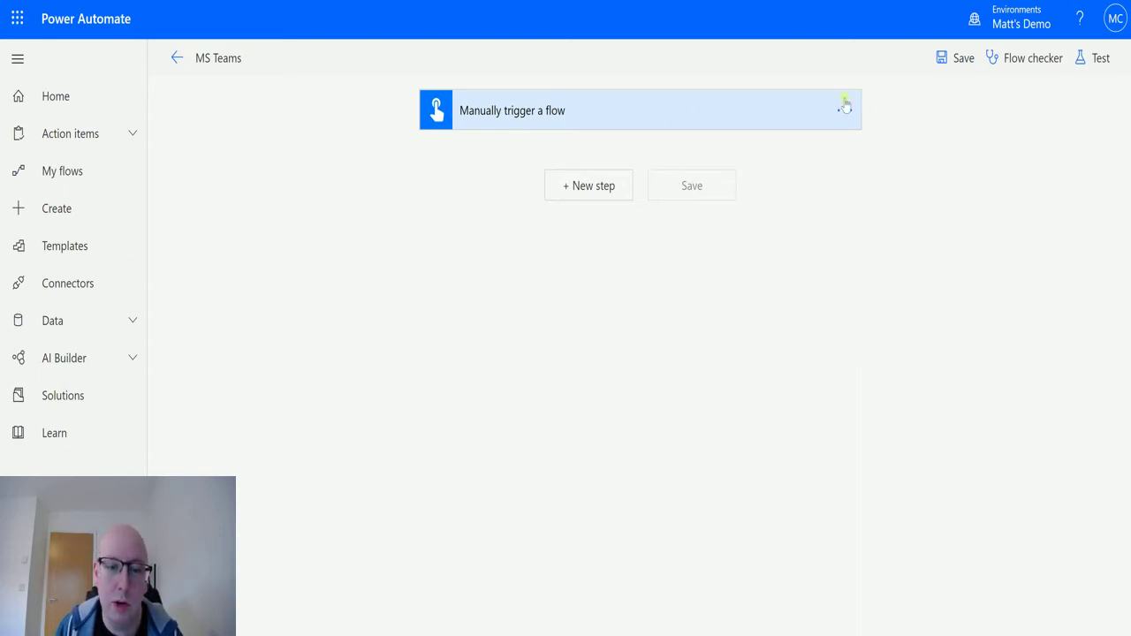
Step: Add the Microsoft Teams 'Create a channel (preview)' action as a new step below the manual trigger
click(598, 185)
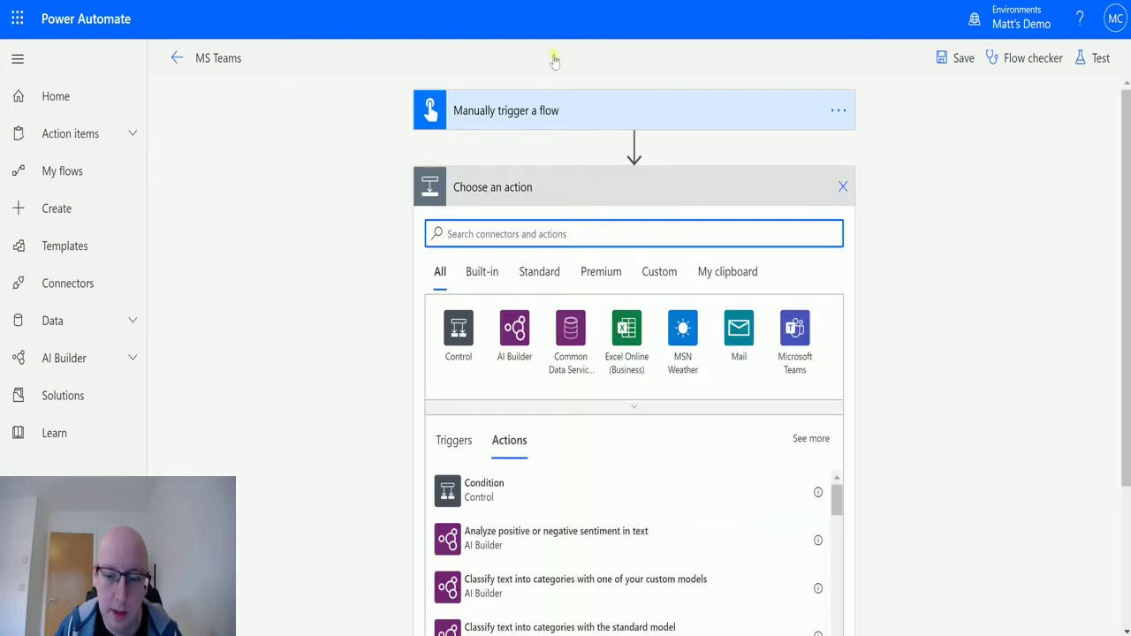
click(793, 332)
scroll(574, 365, down, 2)
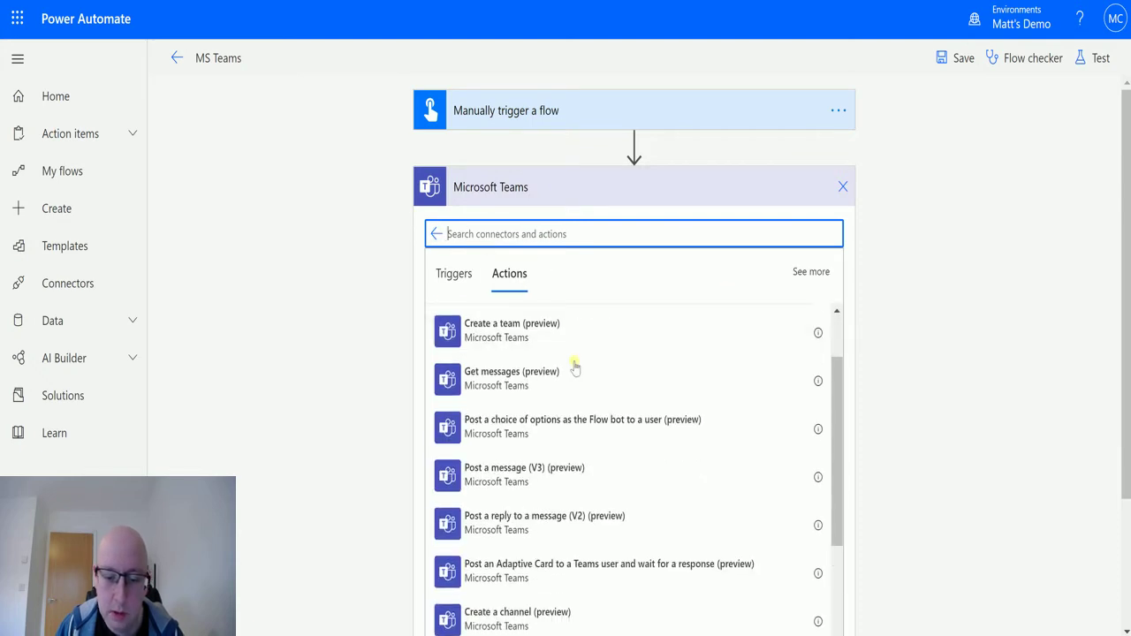
scroll(601, 367, down, 4)
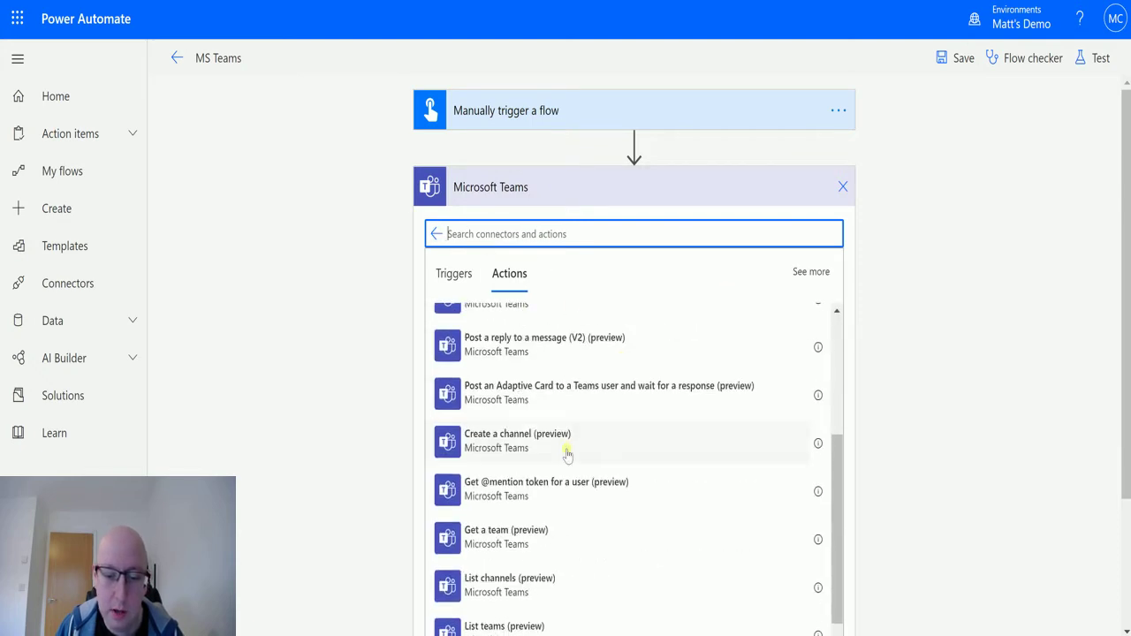
click(520, 441)
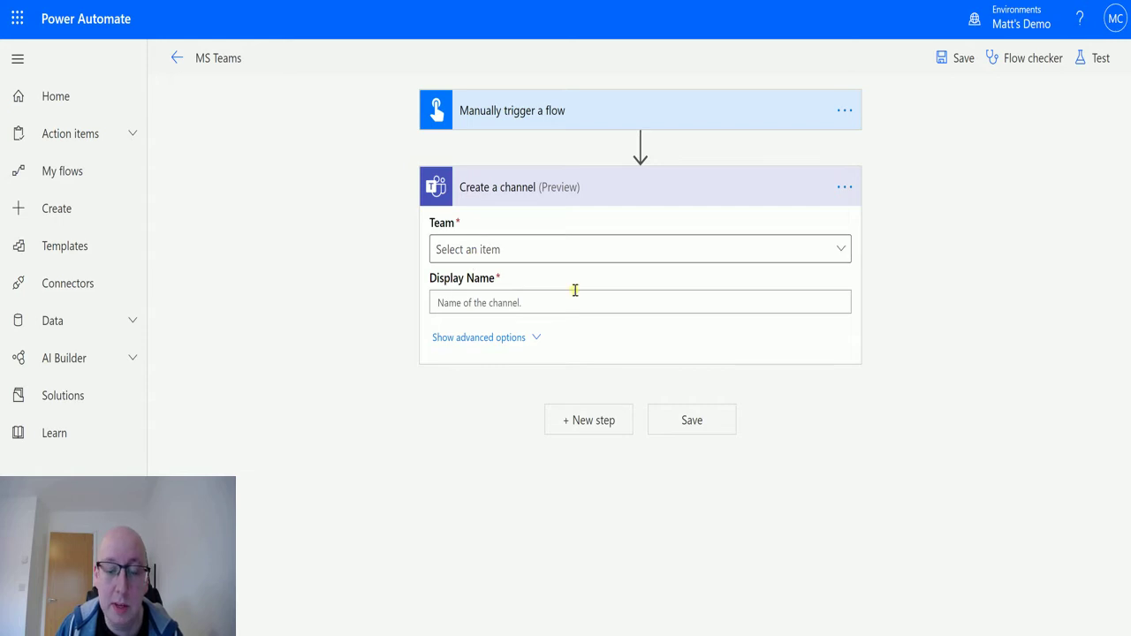
Step: Choose MCJ Demo Team as the Team for the Create a channel action
click(841, 249)
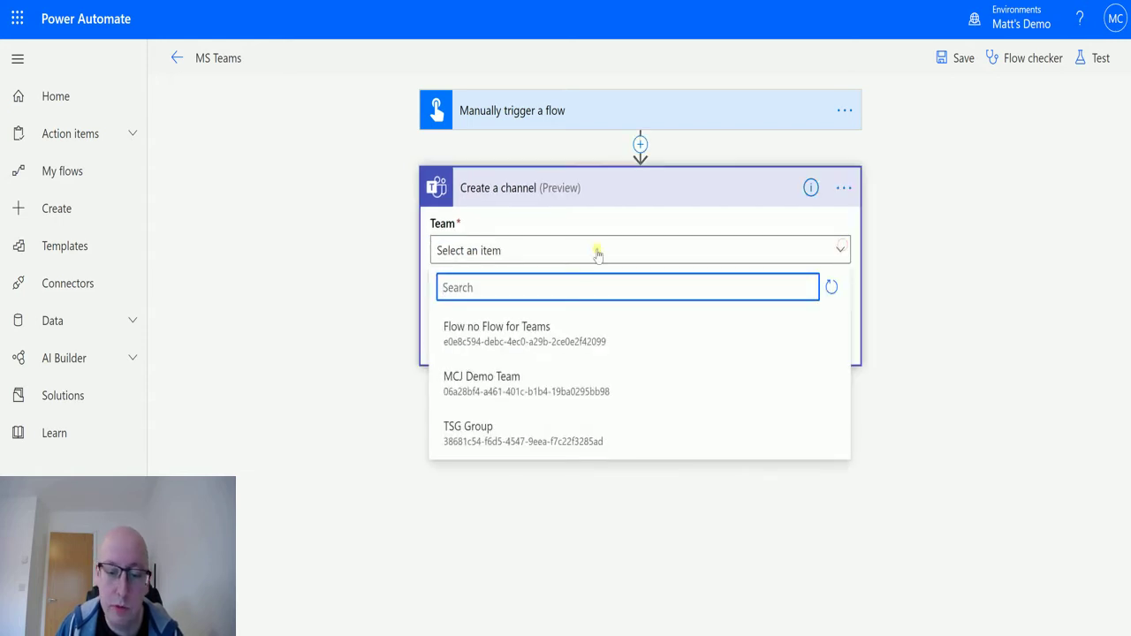
click(512, 386)
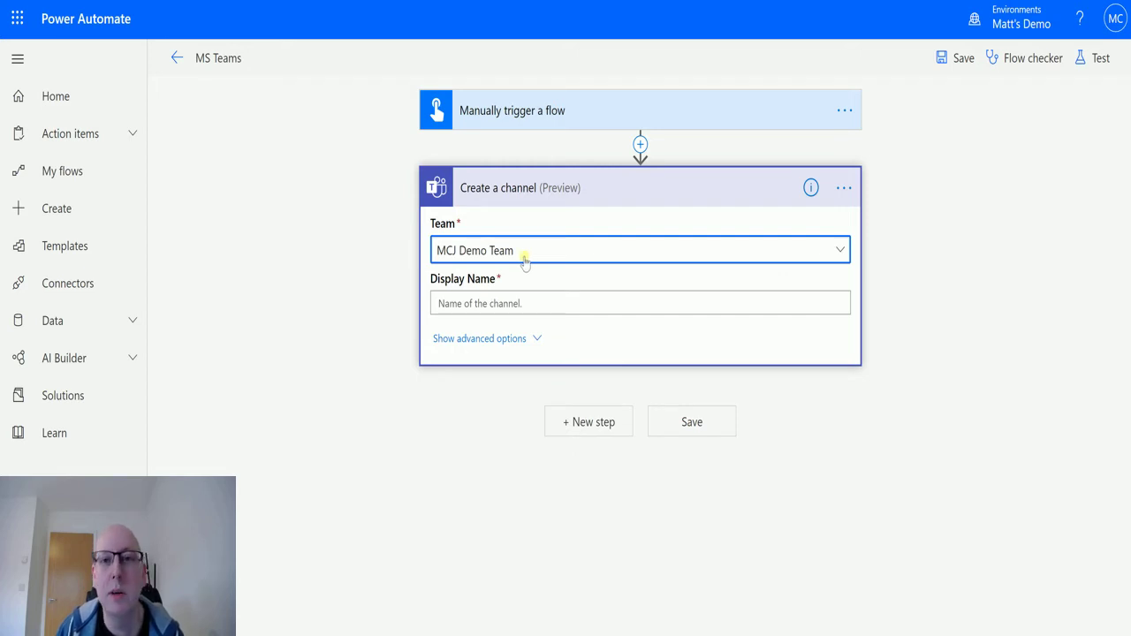
click(538, 303)
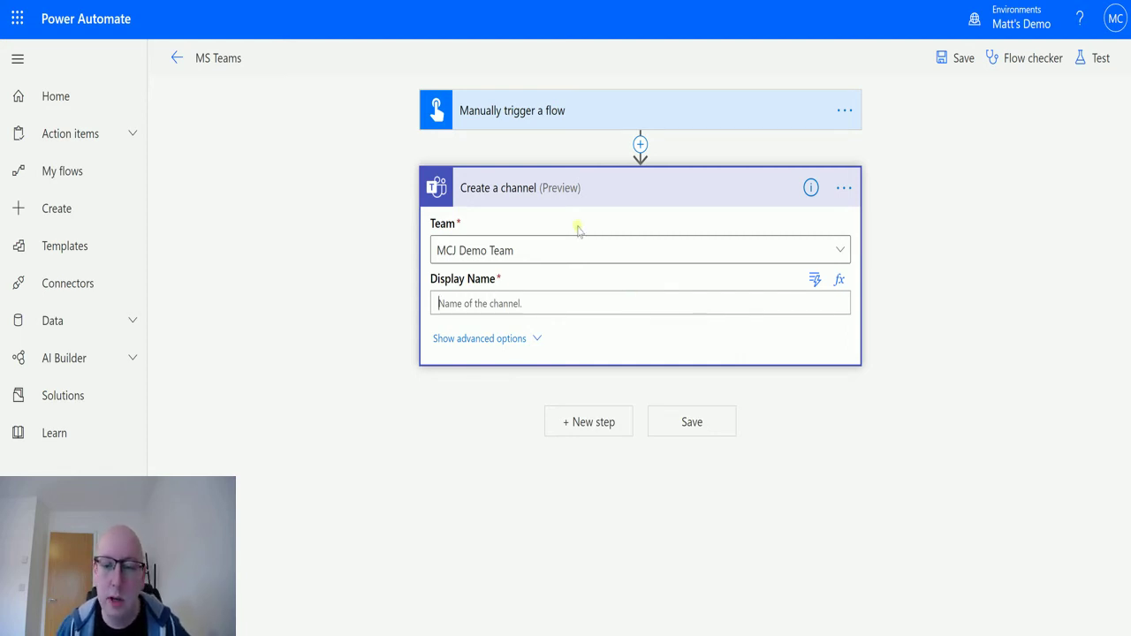
Step: Delete the manual trigger's text input, then set the Display Name to 'Flow Test Channel'
click(666, 112)
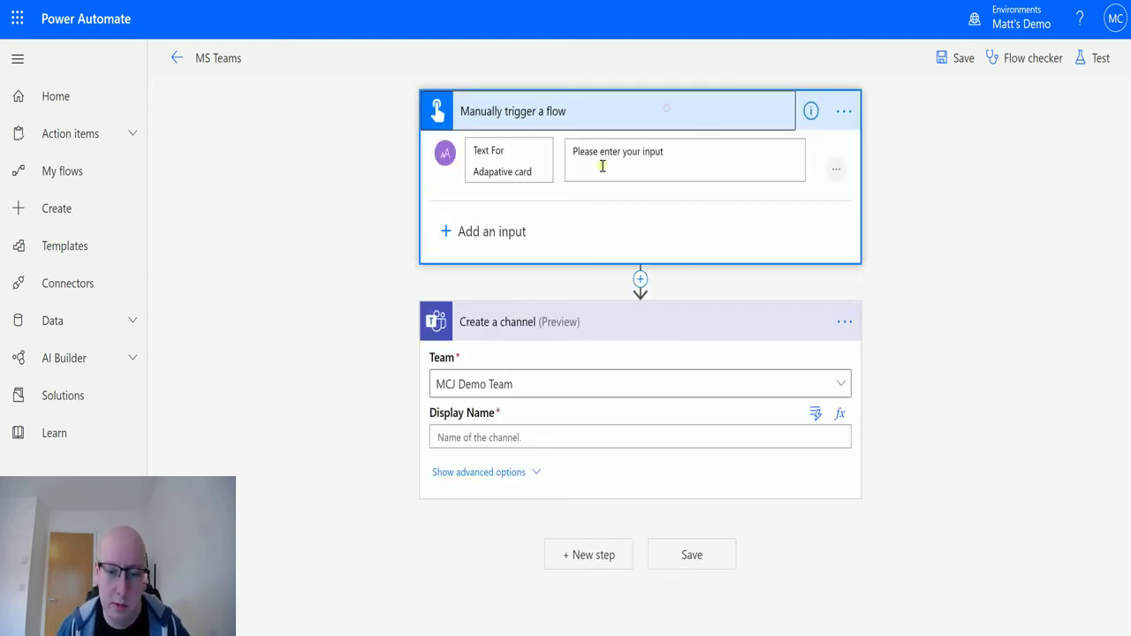
click(836, 169)
click(681, 164)
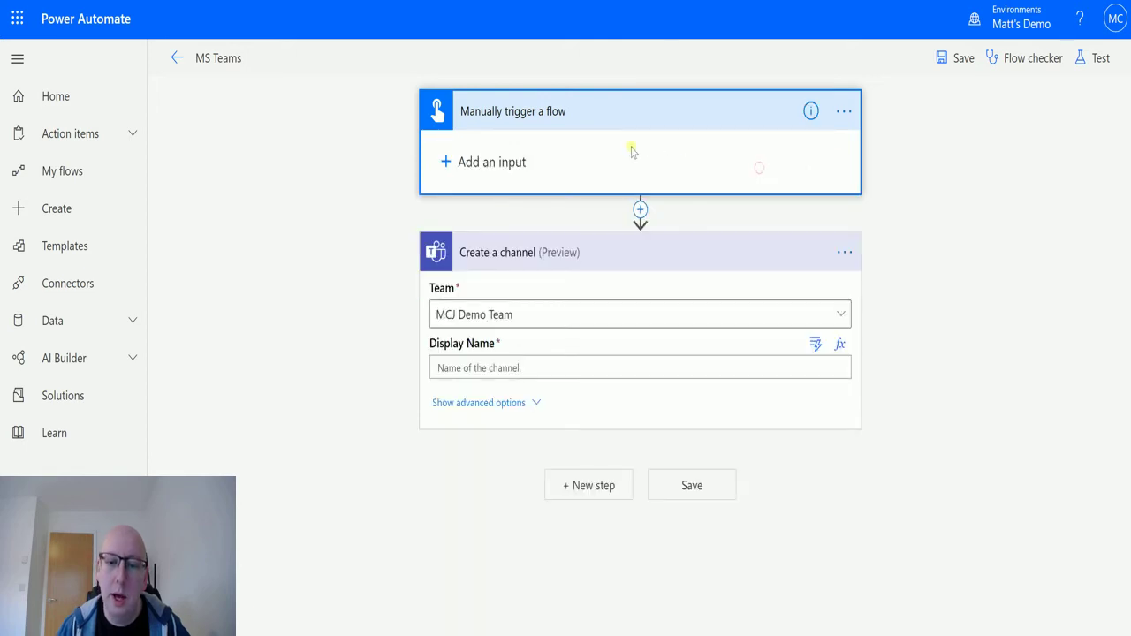
click(611, 110)
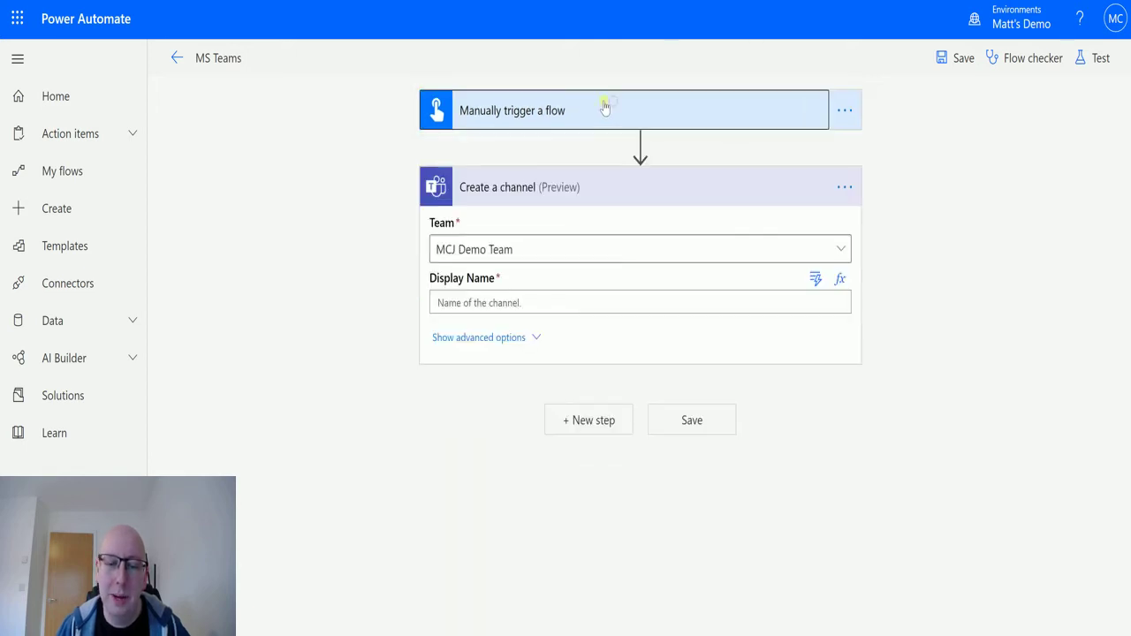
click(544, 303)
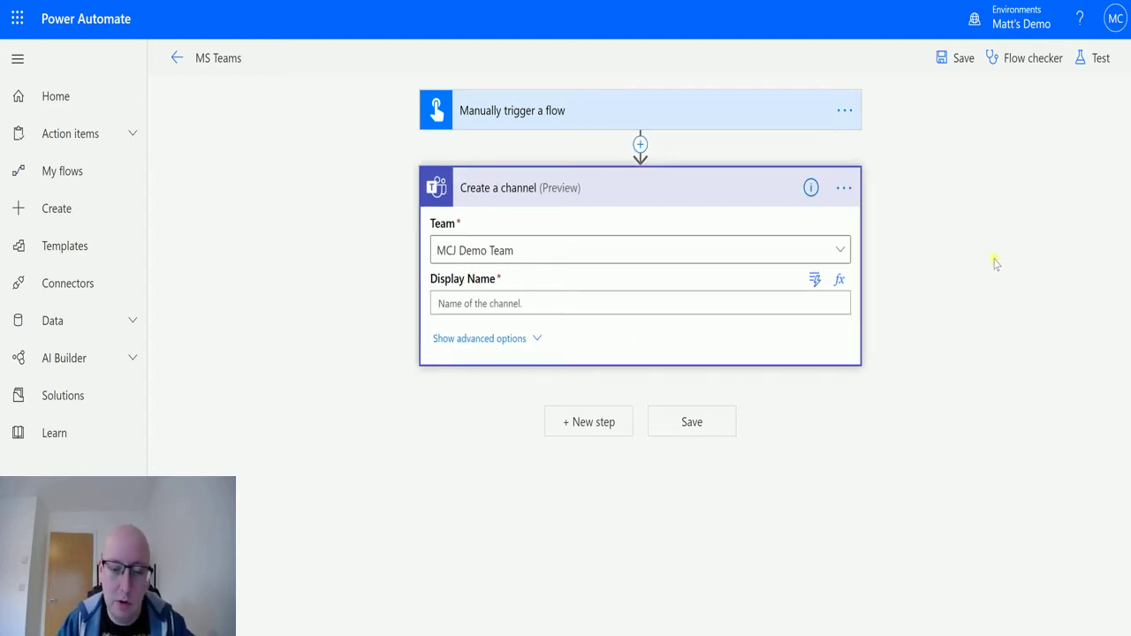
text(Flow Test Channel)
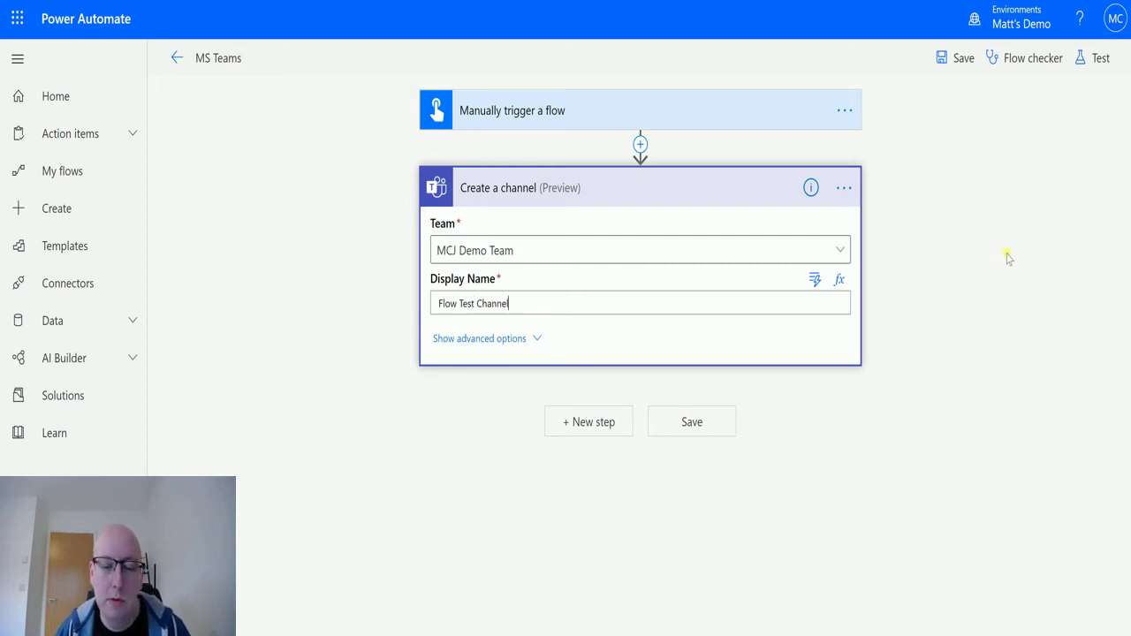
Step: Fill the channel Description with 'This is an automatically created channel through Power Automate.'
click(514, 338)
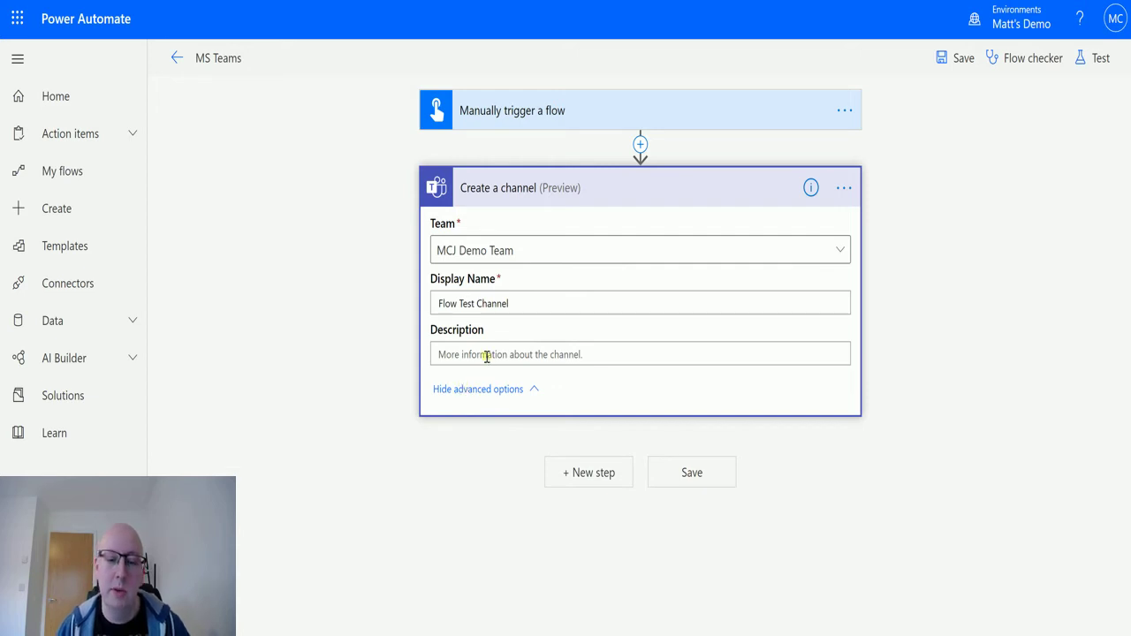
click(590, 353)
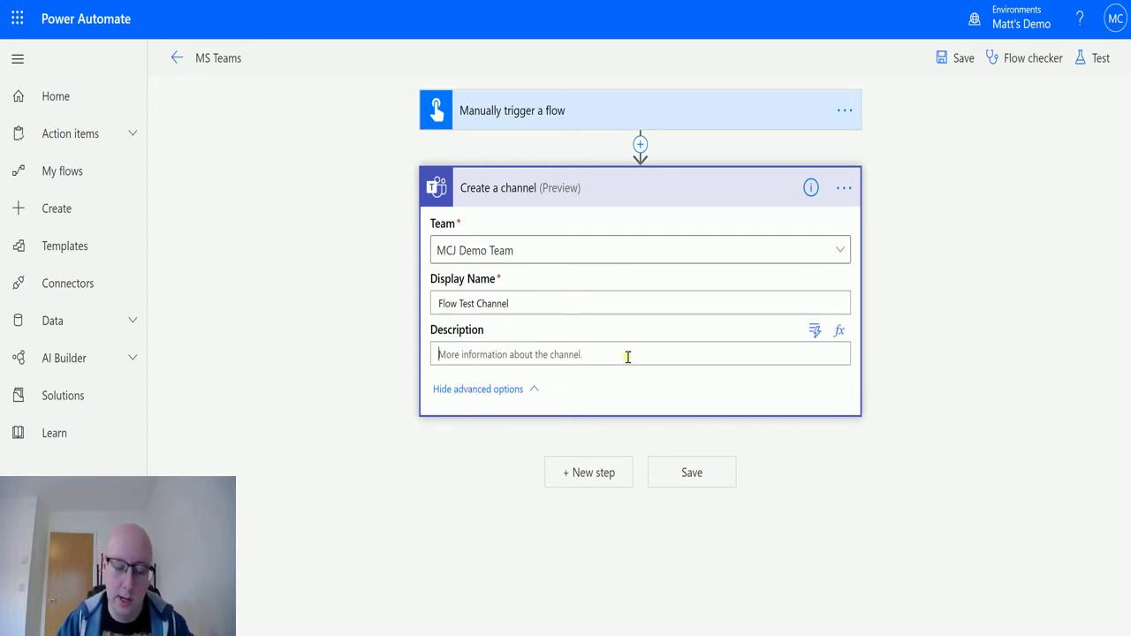
text(This is an autom)
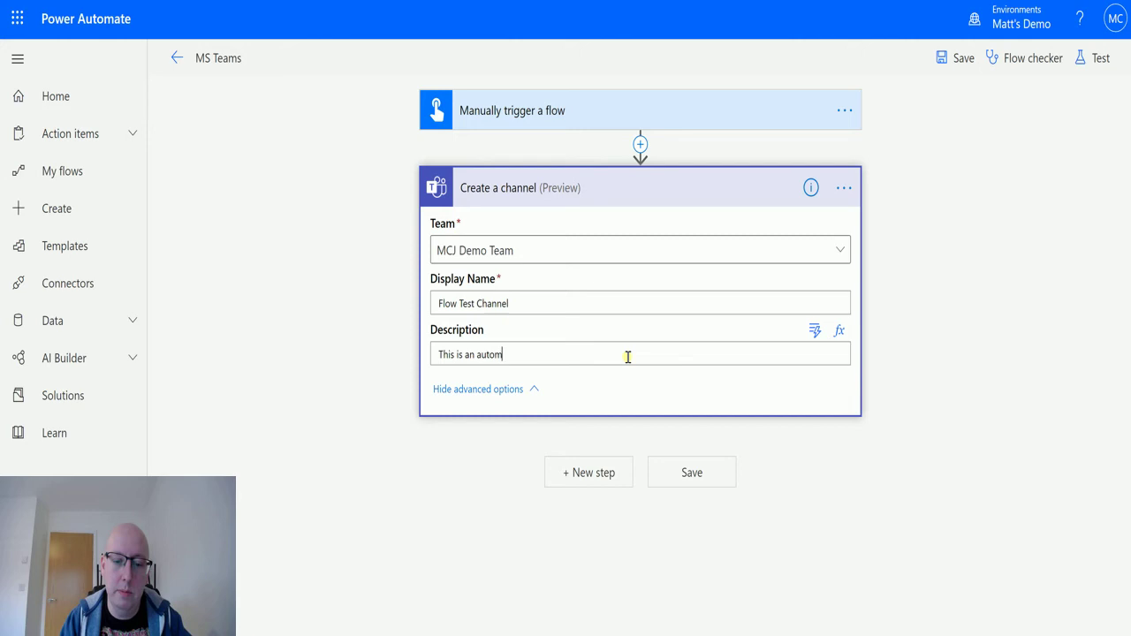
text(atically c)
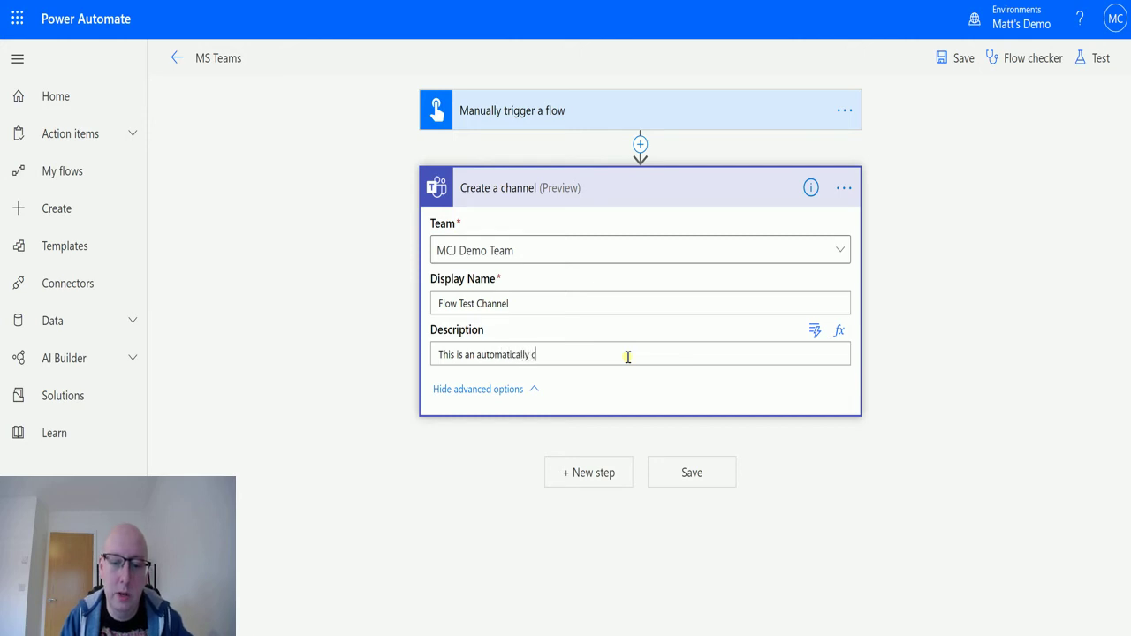
text(reated channe)
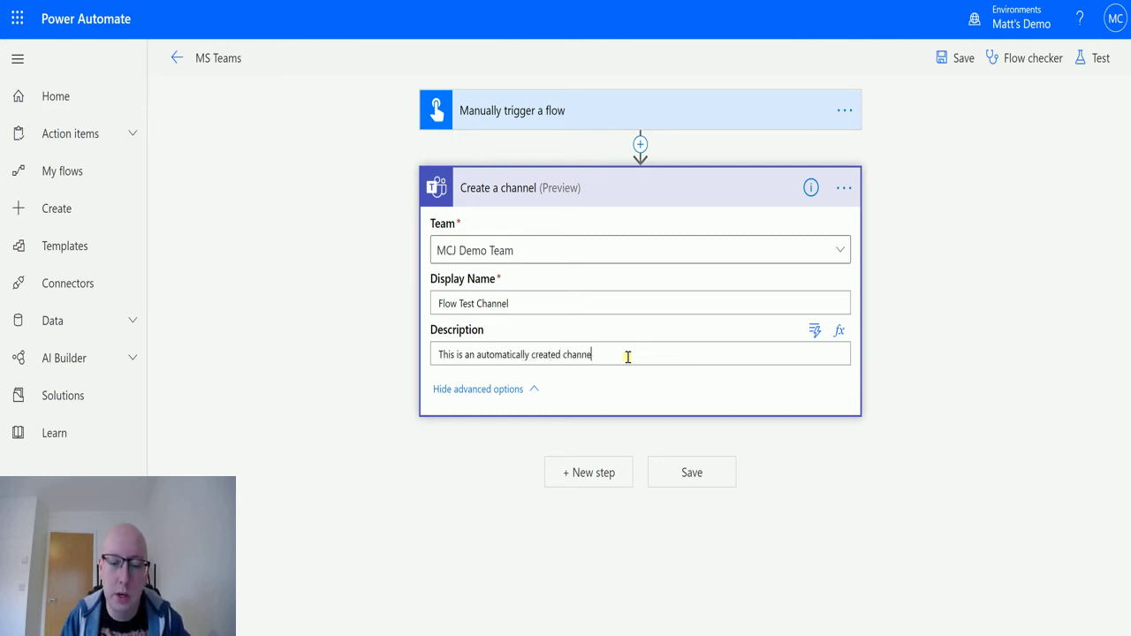
text(l through)
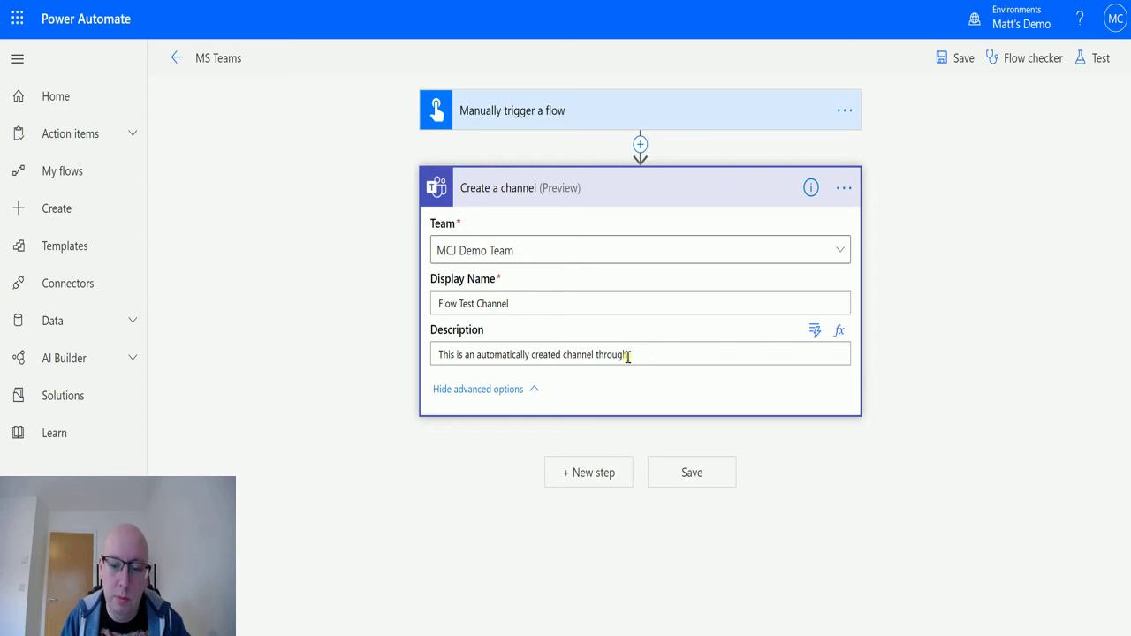
text( Power Automate.)
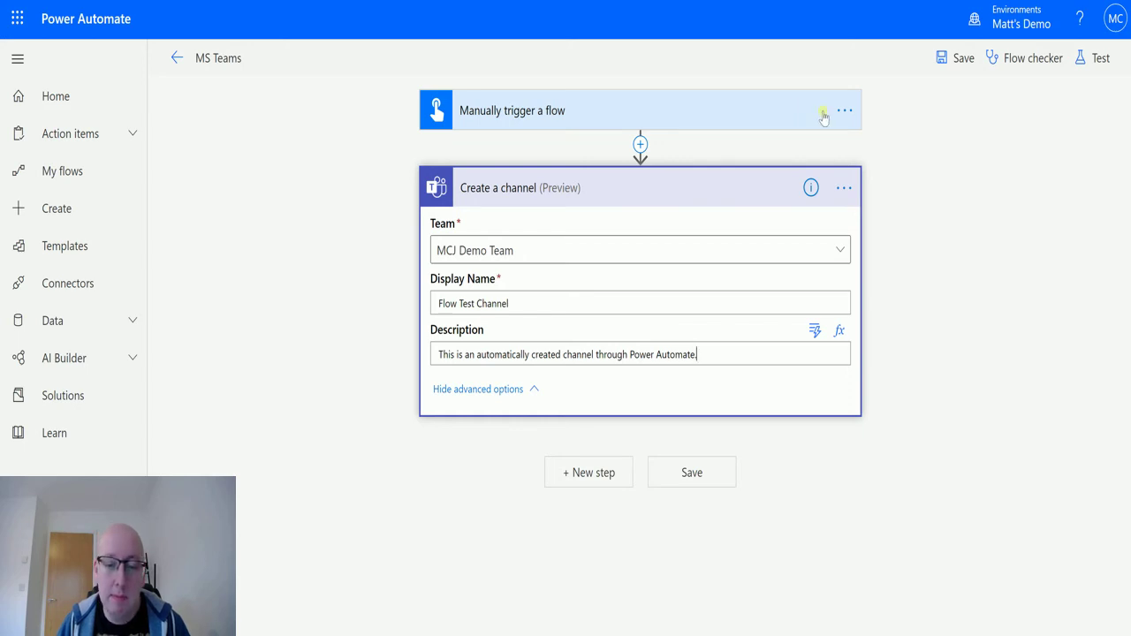
Step: Save the flow and run a manual test until both steps complete successfully
click(1103, 56)
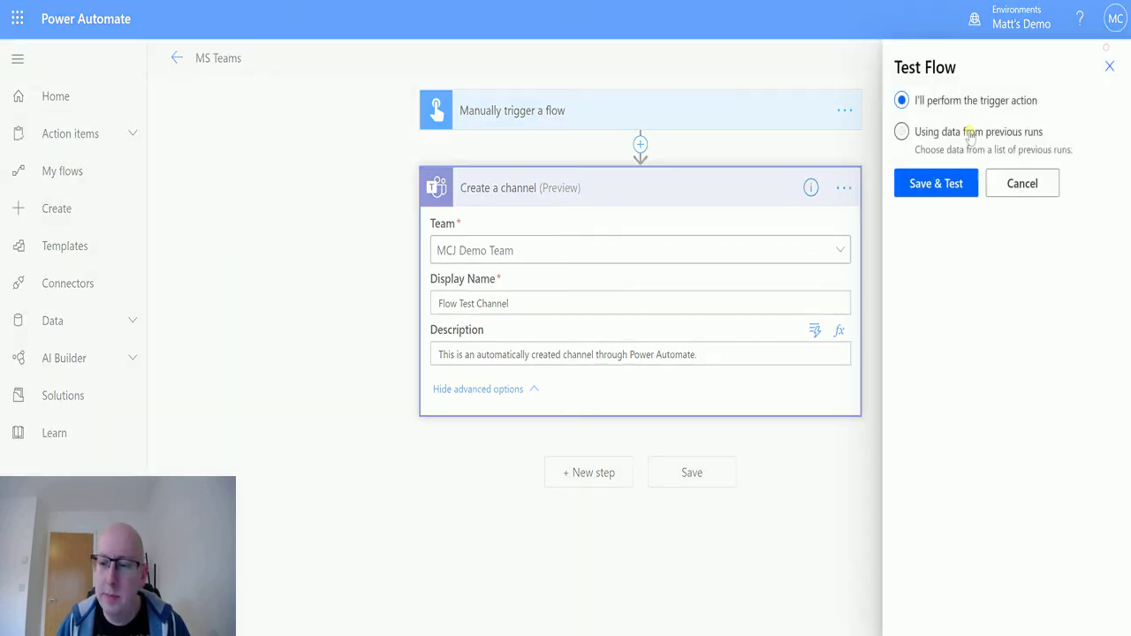
click(949, 184)
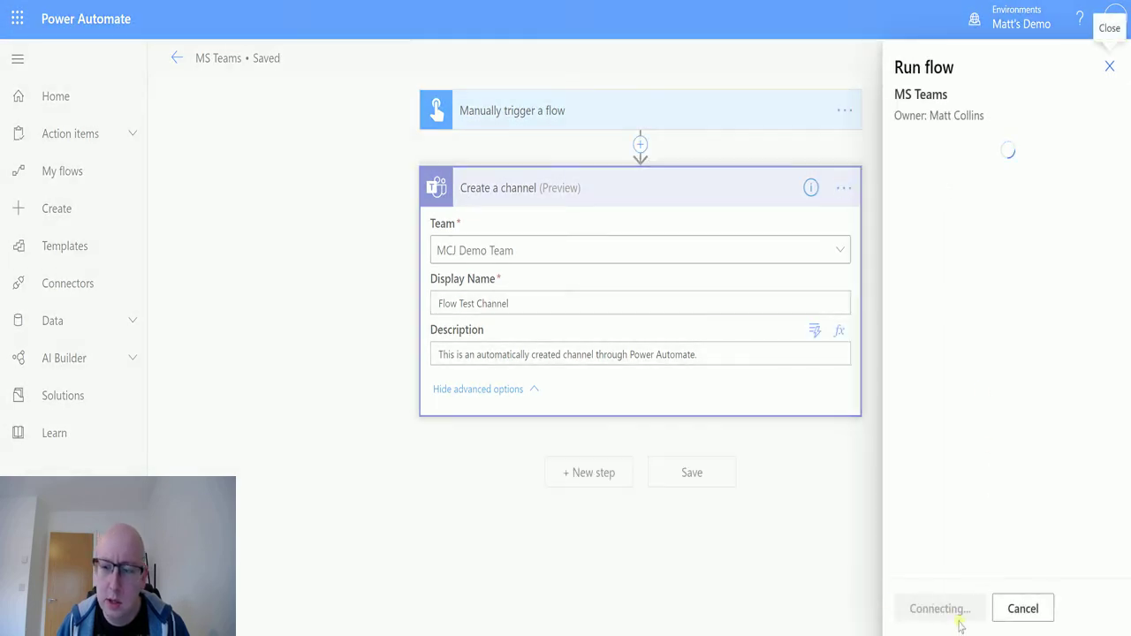
click(934, 612)
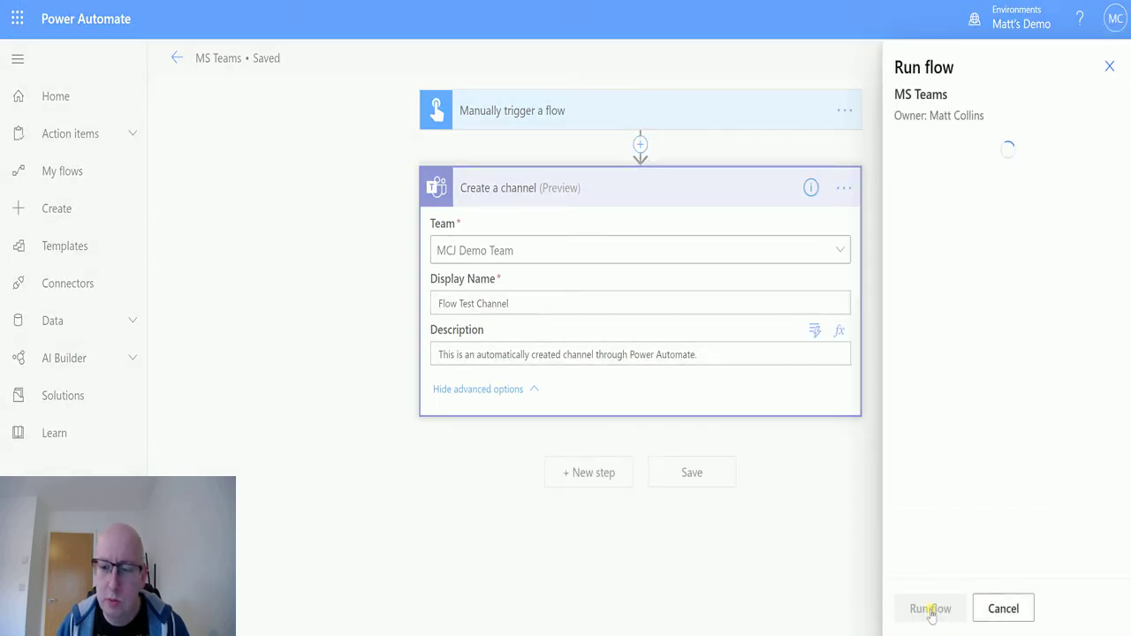
click(926, 610)
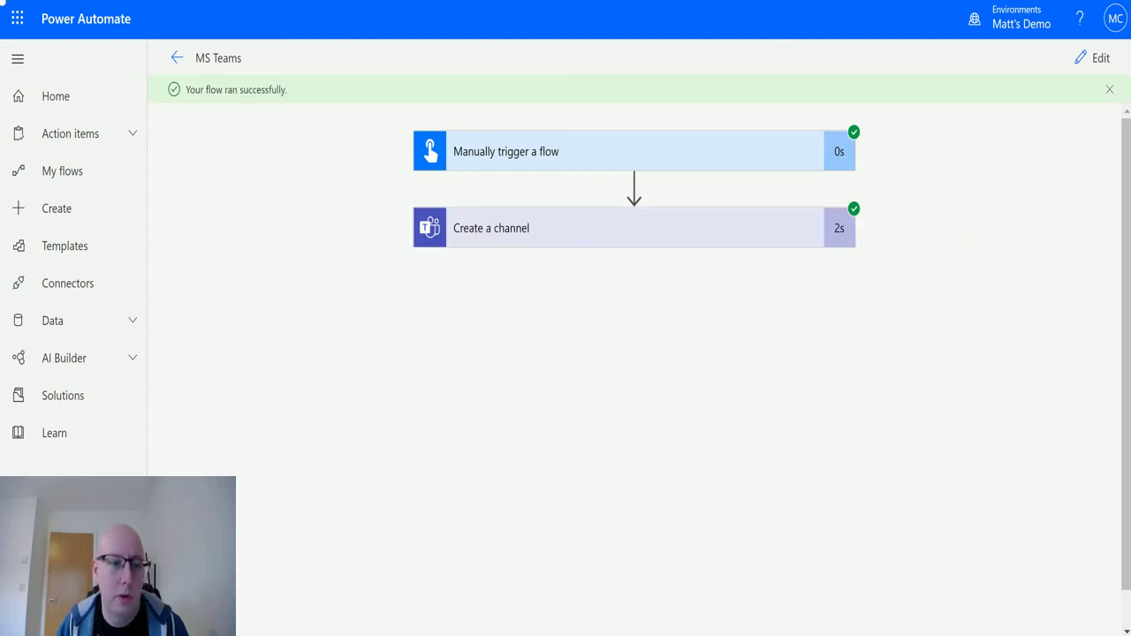
Step: In Teams, open Flow Test Channel under MCJ Demo Team and bring up its channel options menu
key(alt+Tab)
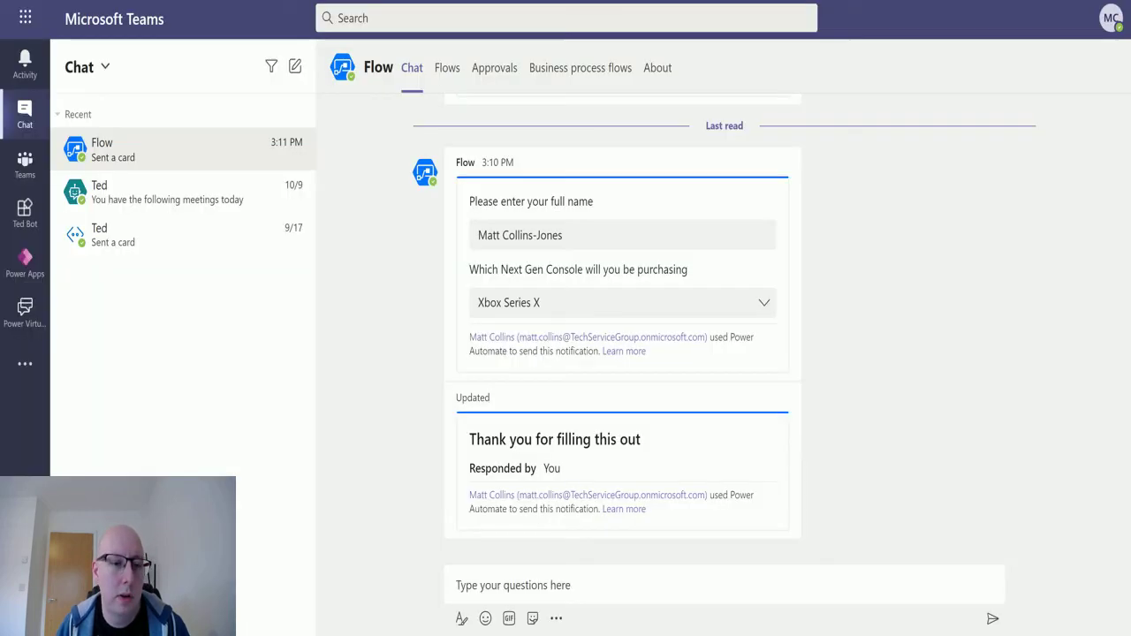
click(25, 162)
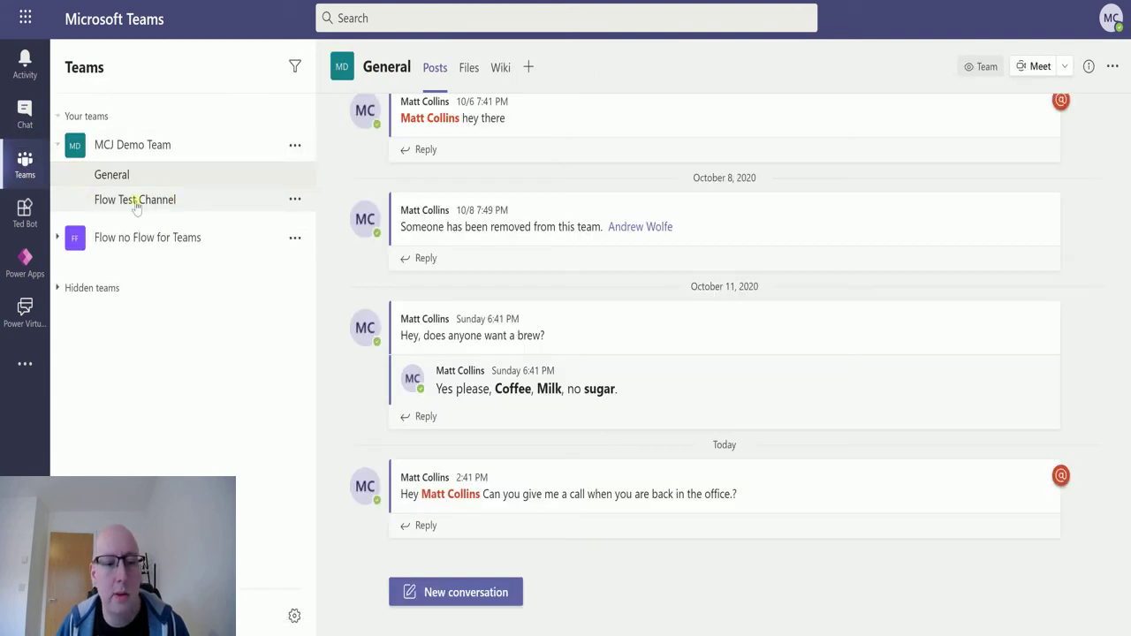
click(135, 202)
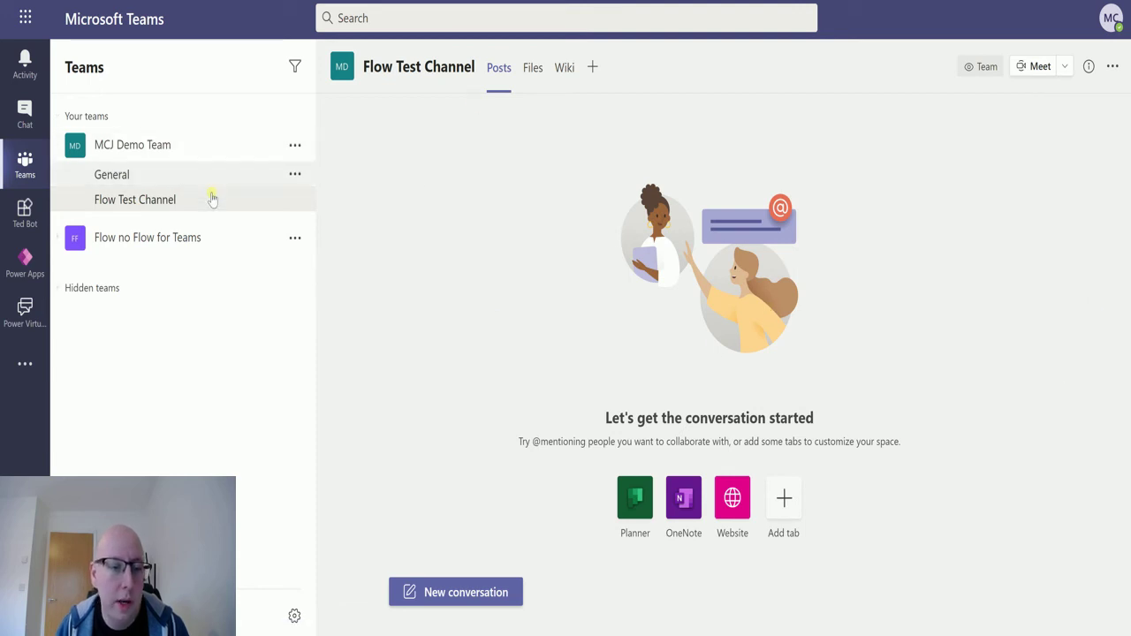
click(294, 199)
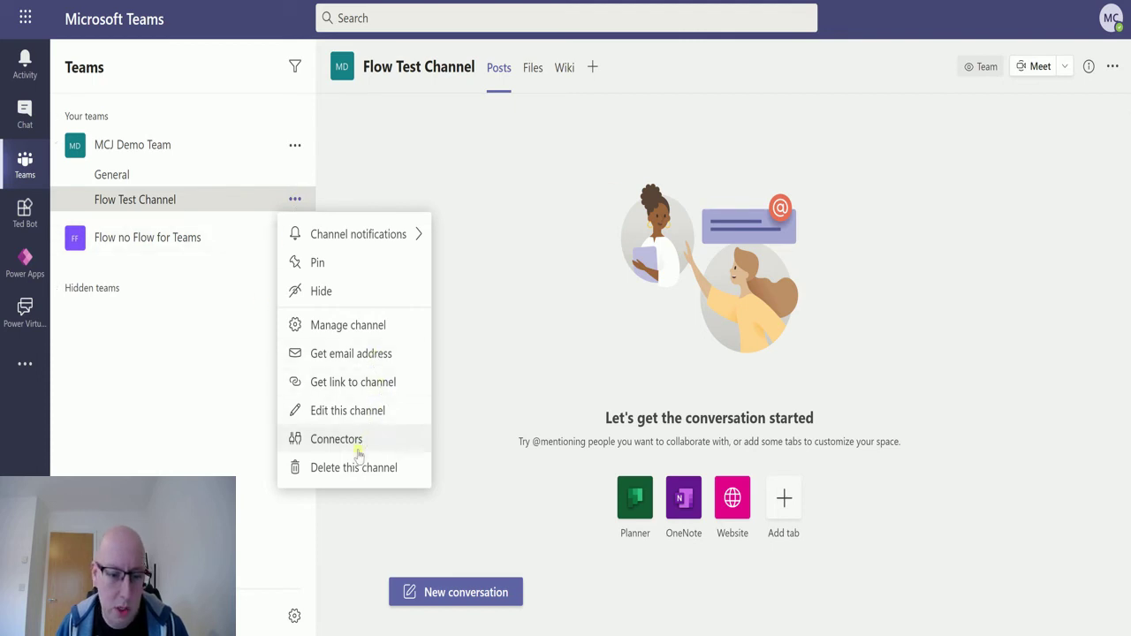
Step: Check the description on Flow Test Channel's settings page, then return to its empty Posts page
click(369, 325)
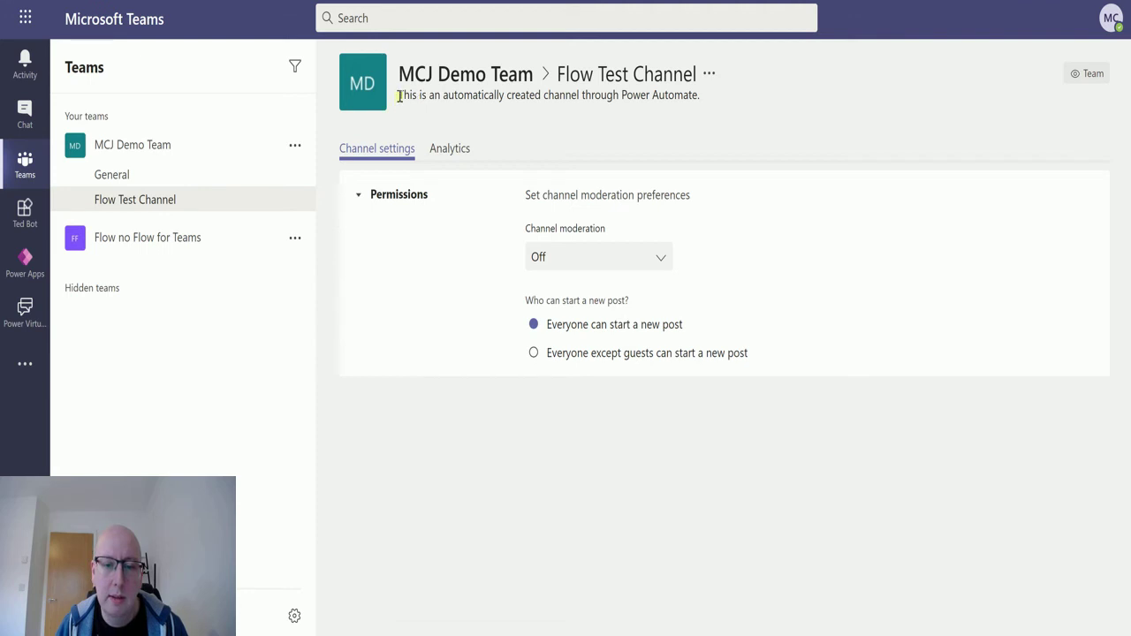
drag(399, 96, 713, 106)
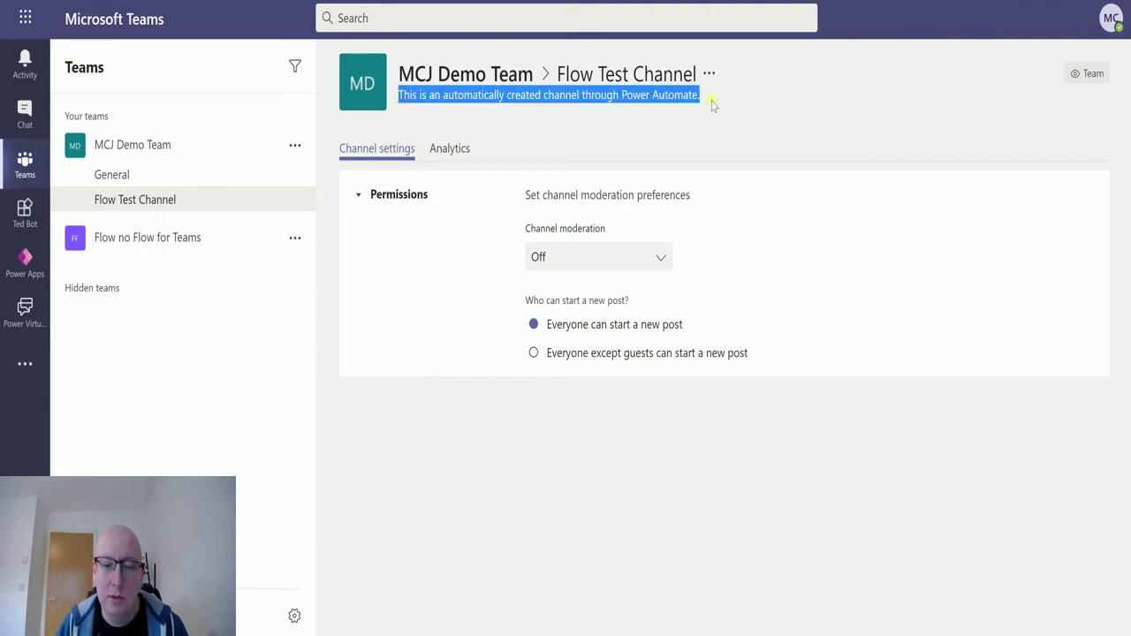
click(713, 105)
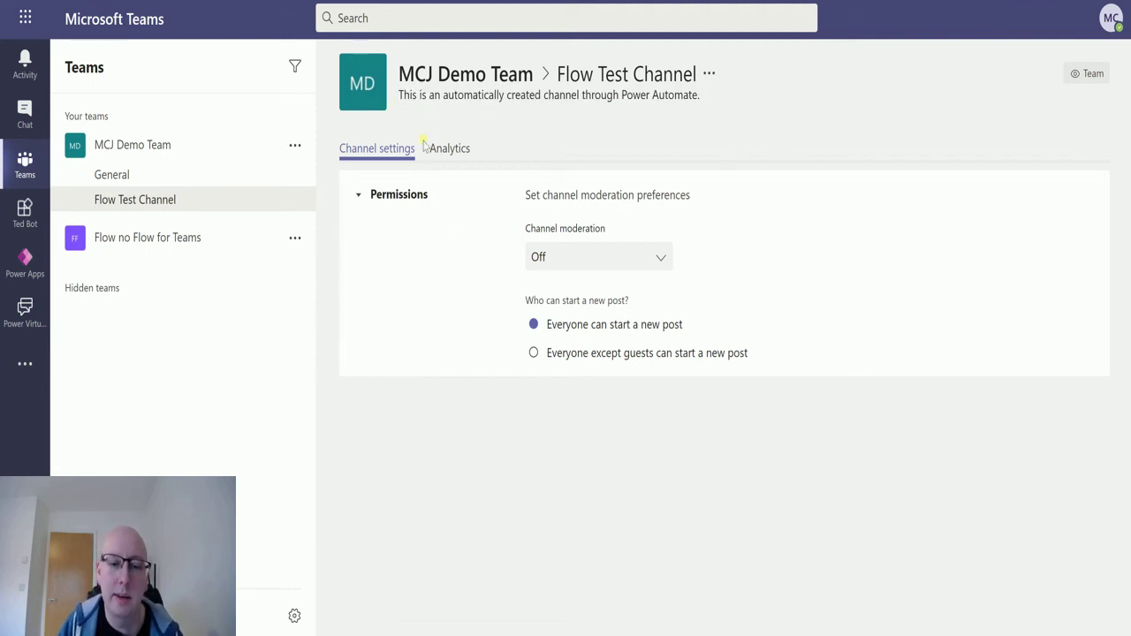
click(154, 176)
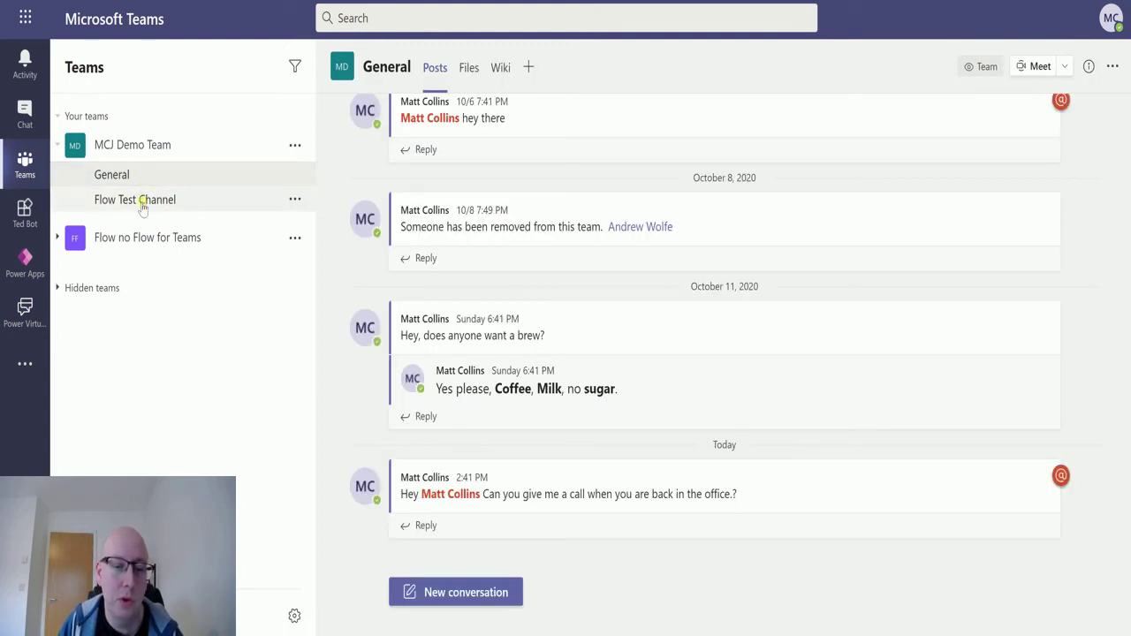
click(143, 205)
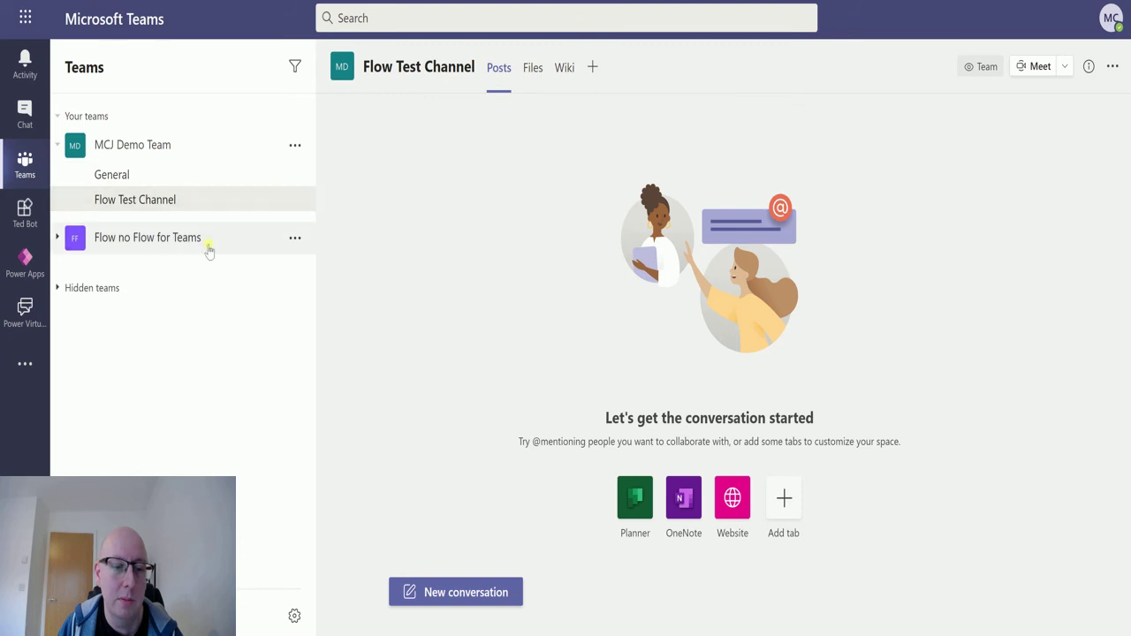